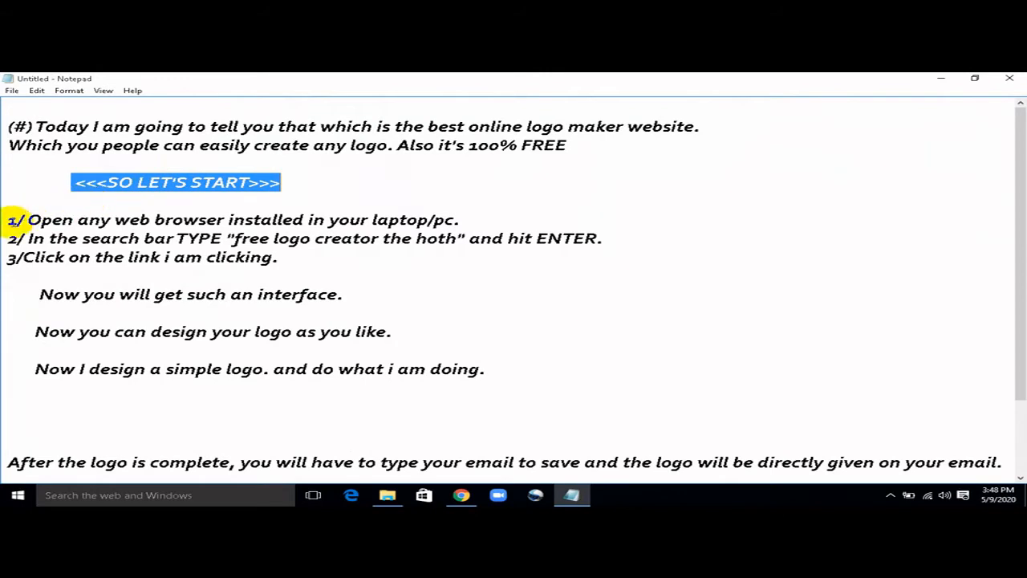
Highlight the first two numbered instructions in the notes, about opening a browser and typing the search phrase
drag(28, 220, 425, 219)
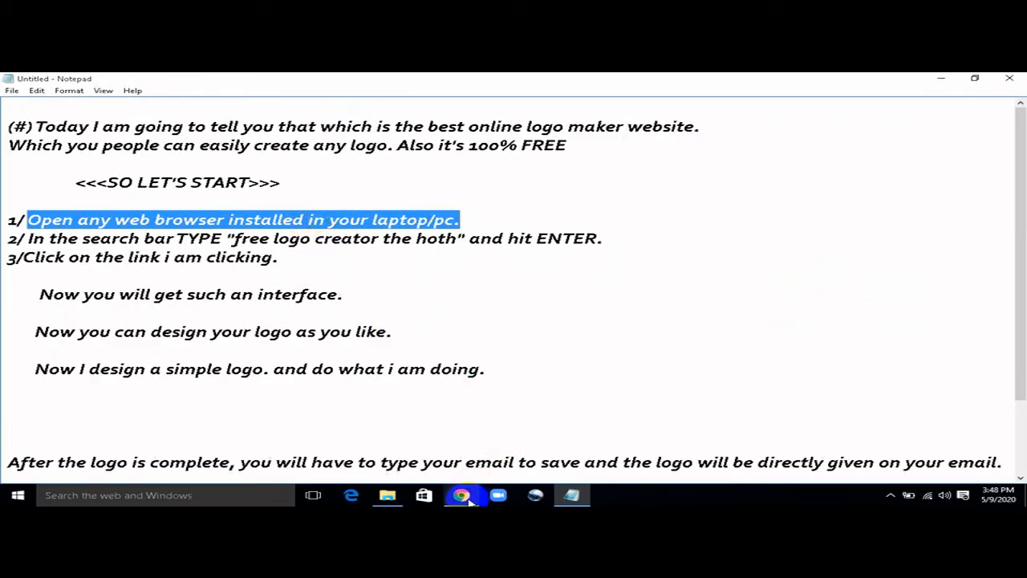
click(464, 496)
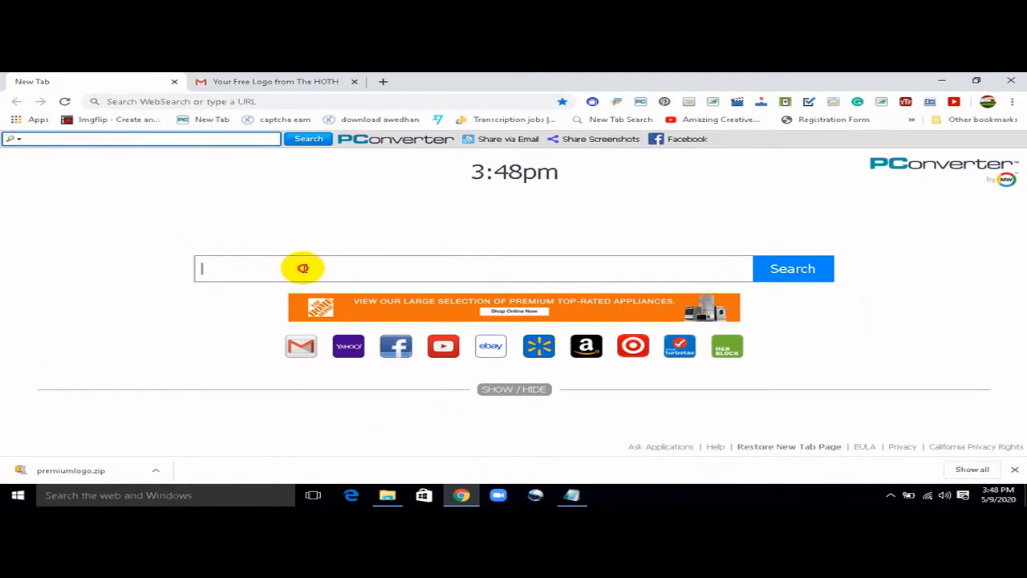
click(571, 496)
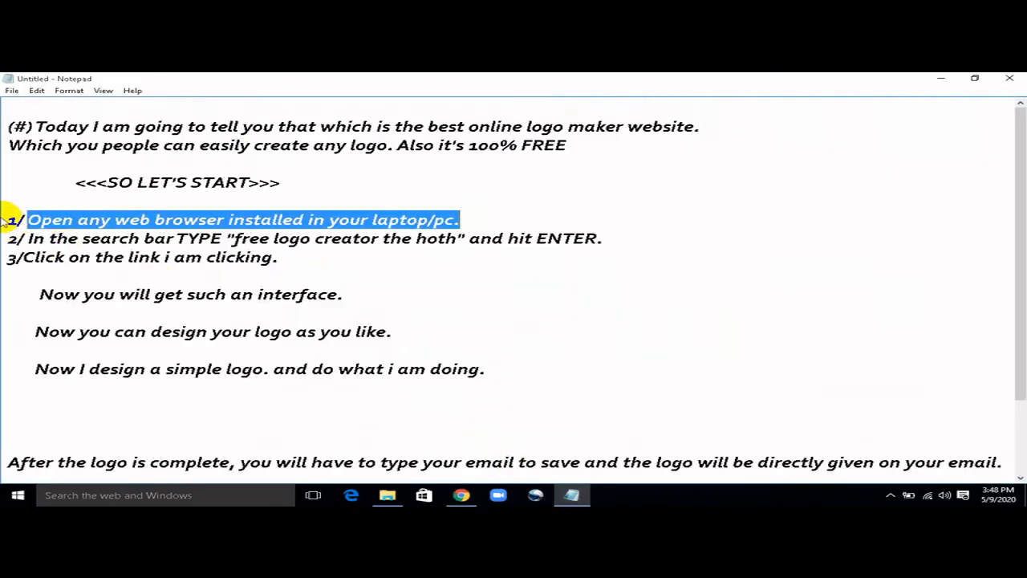
drag(33, 239, 585, 238)
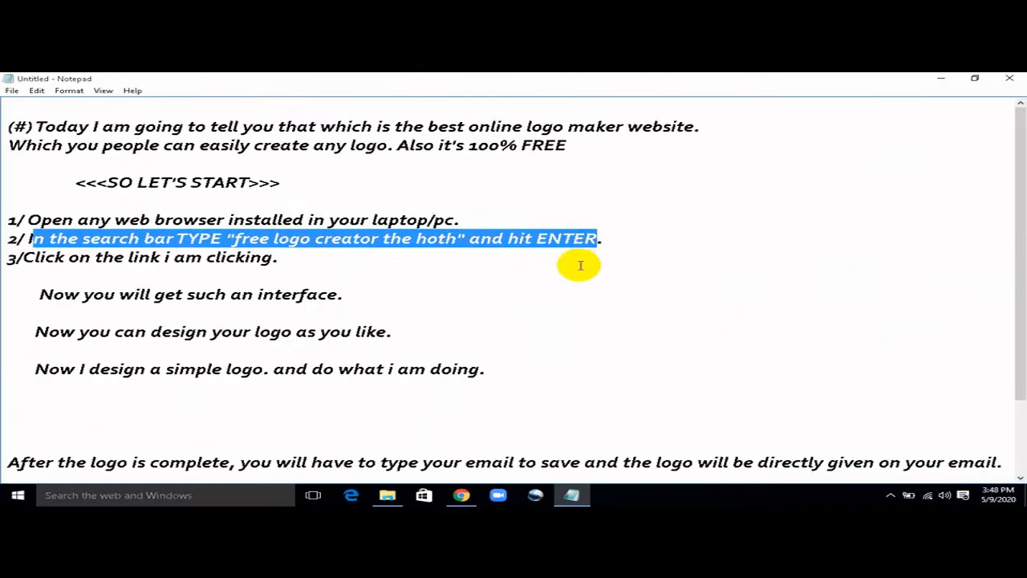
Switch to Chrome and search the web for "free logo creator the hoth"
click(461, 493)
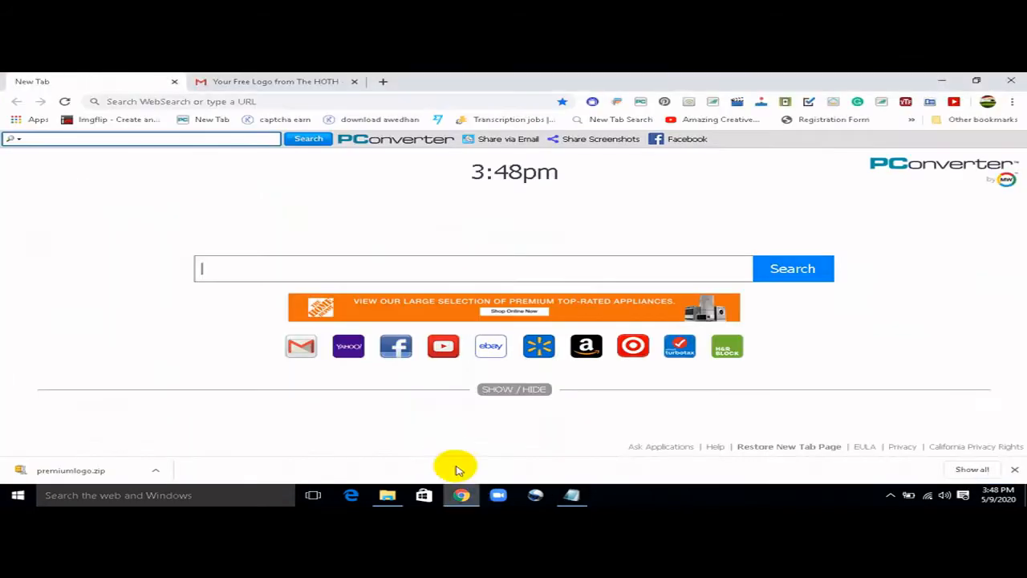
text(fr)
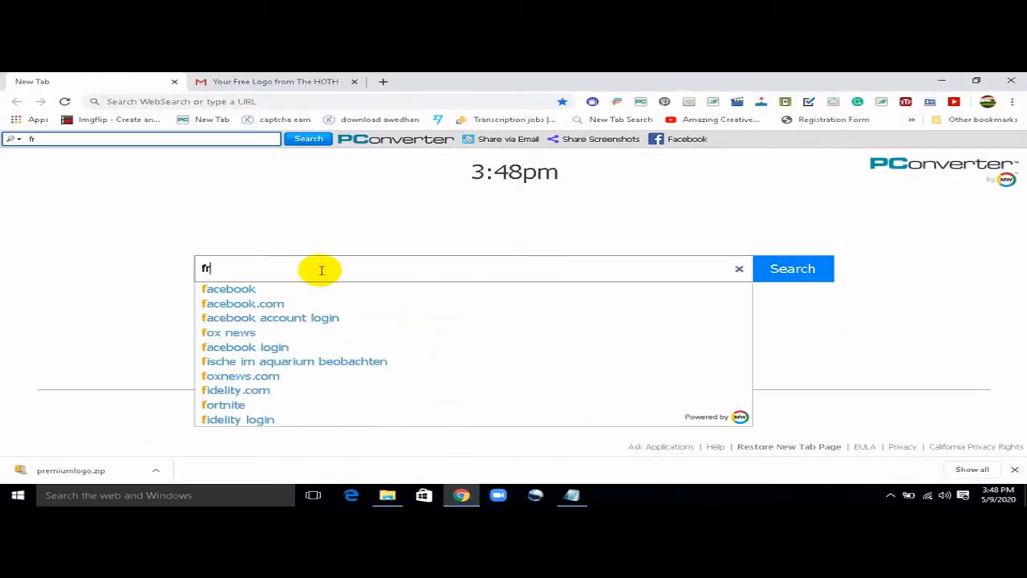
text(ee logo )
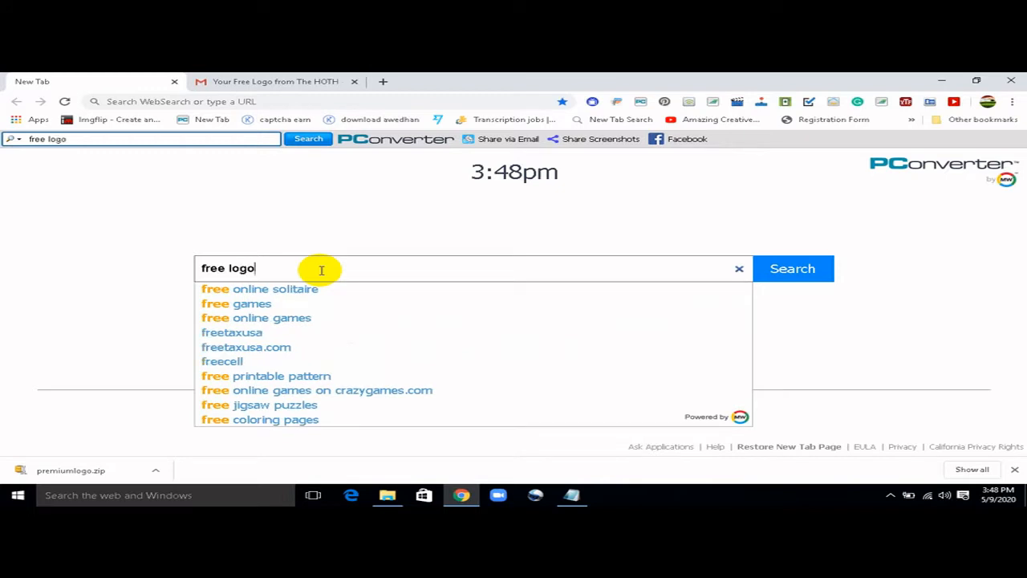
text(creator the hoth)
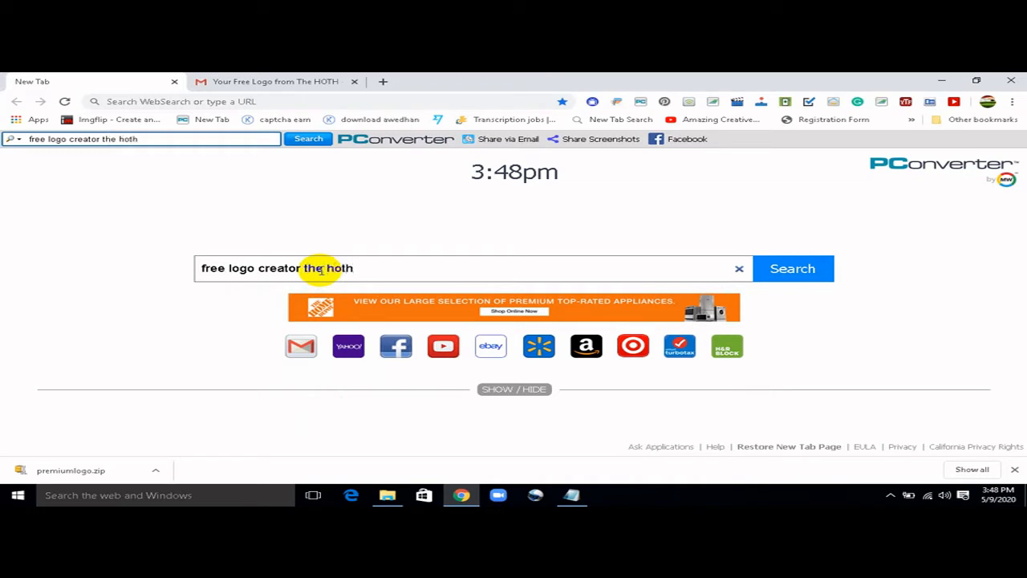
key(Return)
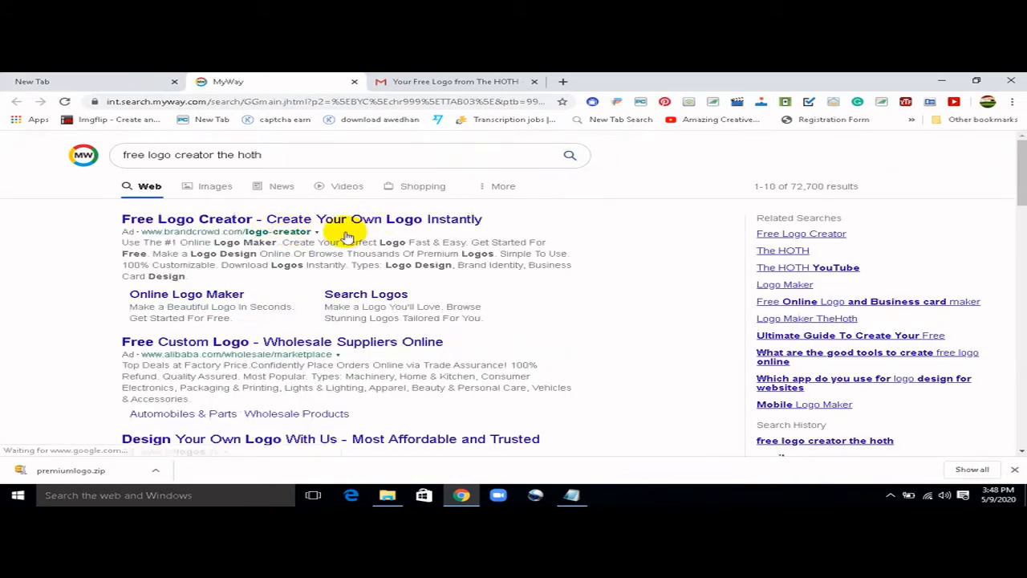
Highlight the third instruction in the Notepad notes, then open the "Free Logo Creator - The HOTH" search result in Chrome and dismiss the downloads bar
click(566, 497)
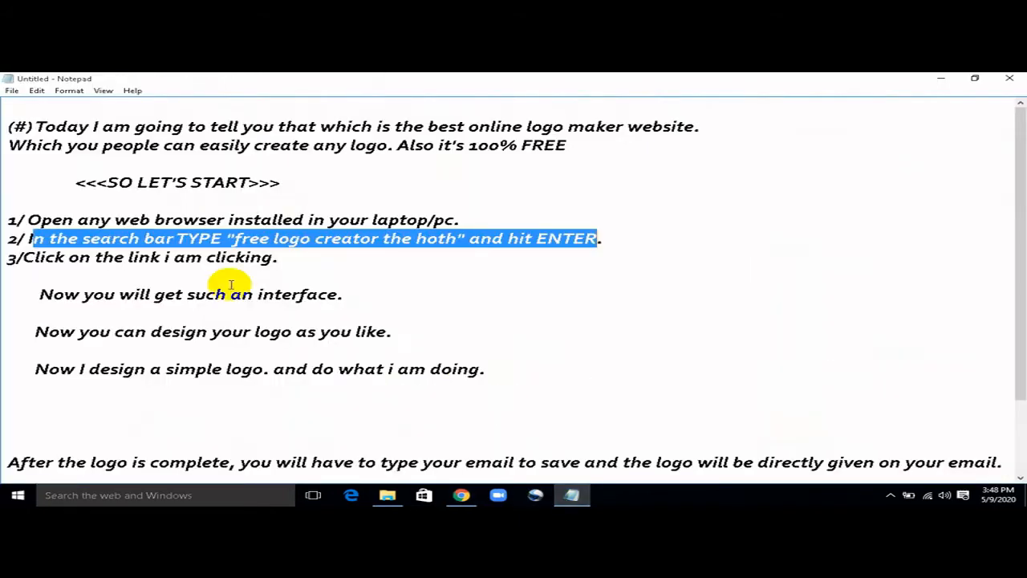
drag(23, 258, 258, 258)
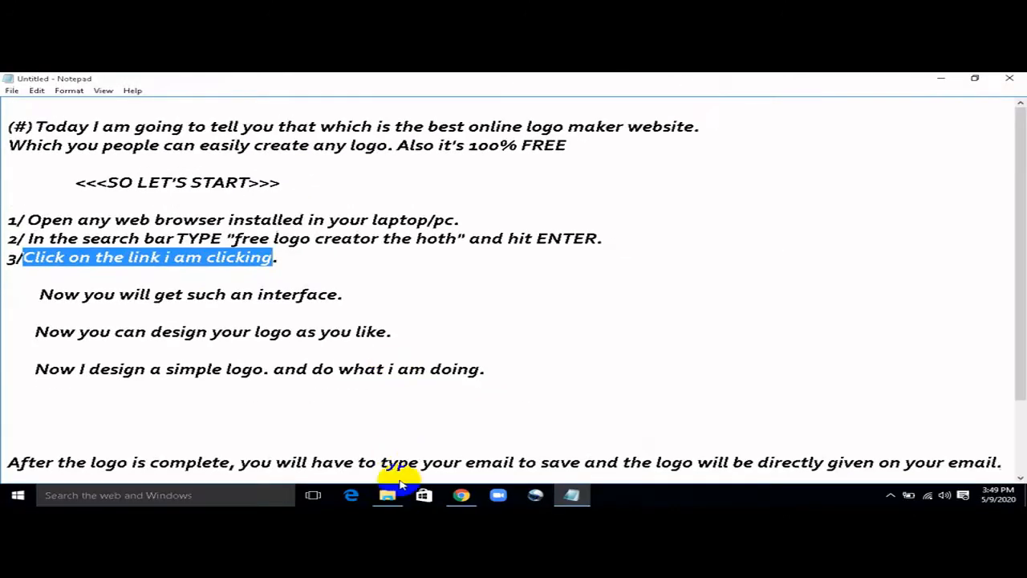
click(472, 498)
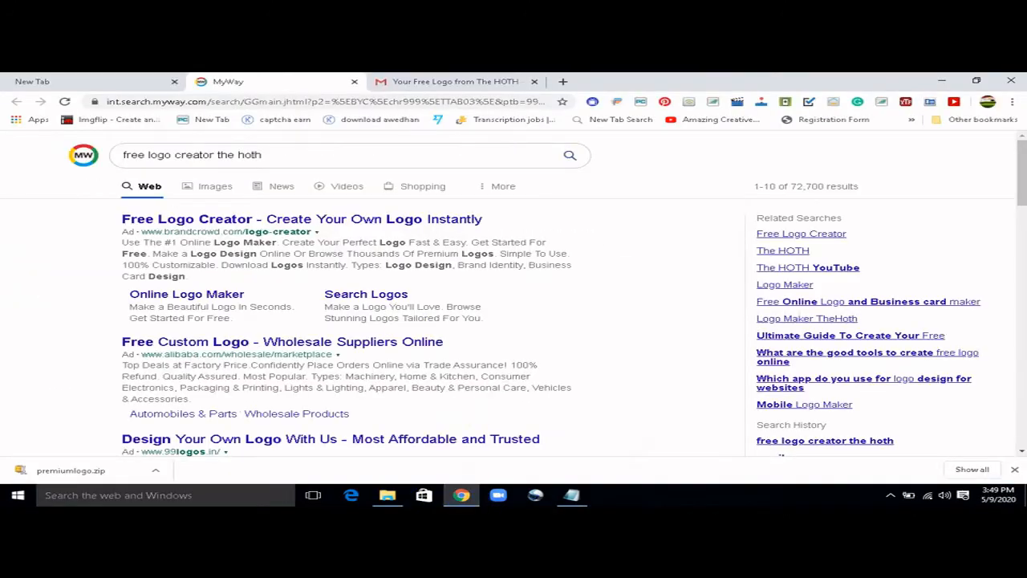
scroll(402, 287, down, 4)
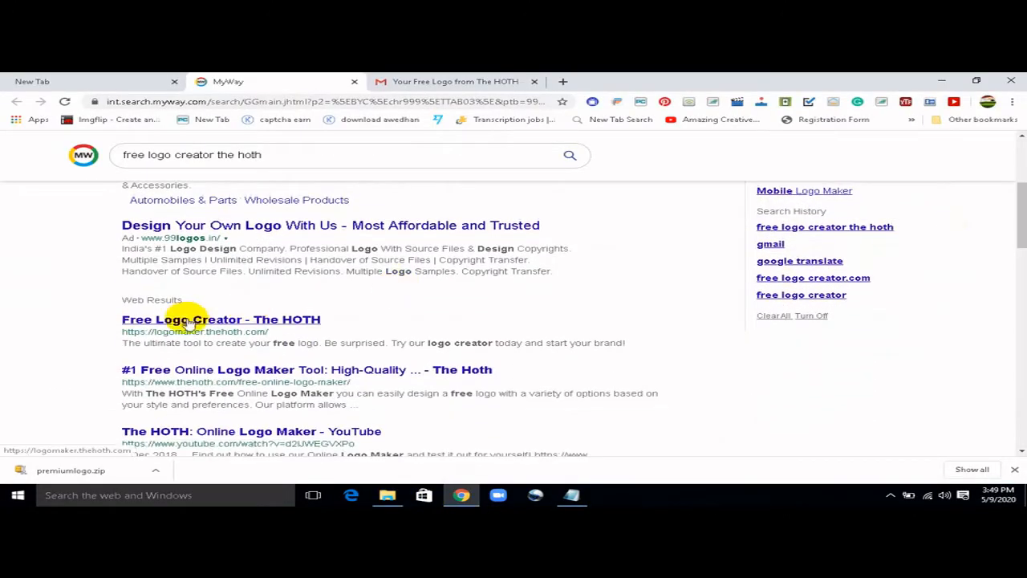
click(168, 320)
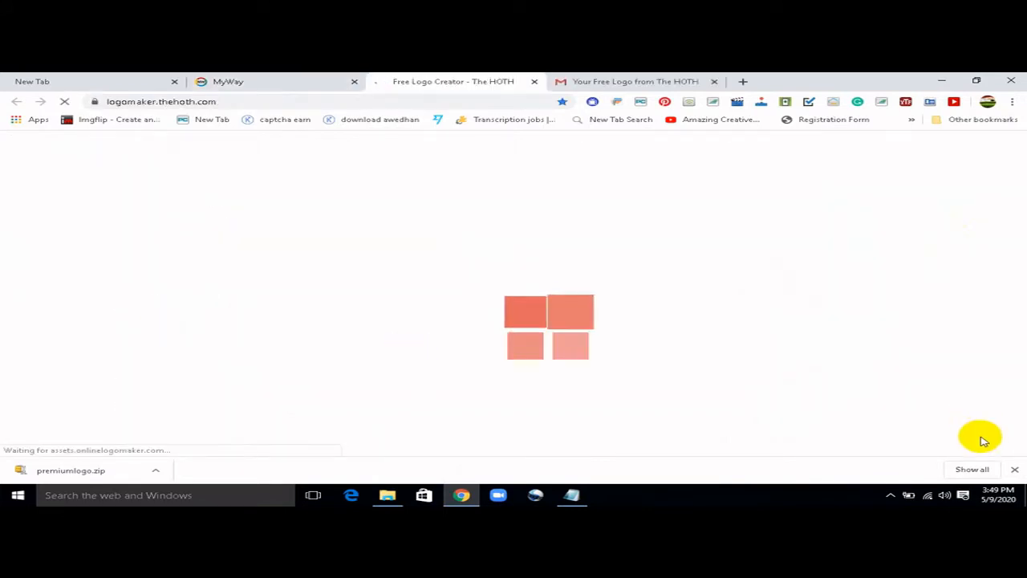
click(1015, 469)
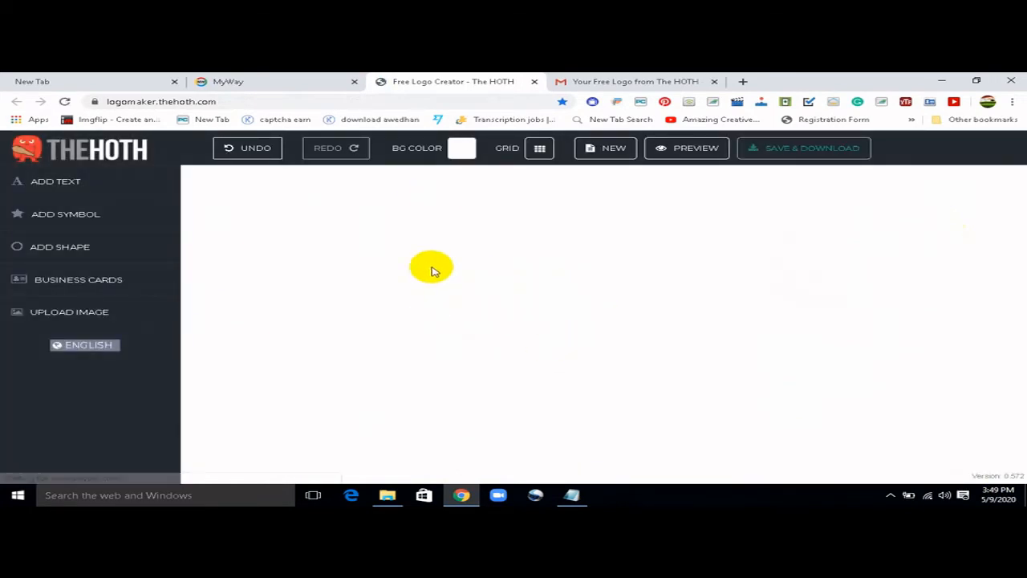
Switch to Notepad and highlight in turn the notes about the interface, designing freely and making a simple logo
click(571, 491)
drag(41, 295, 268, 305)
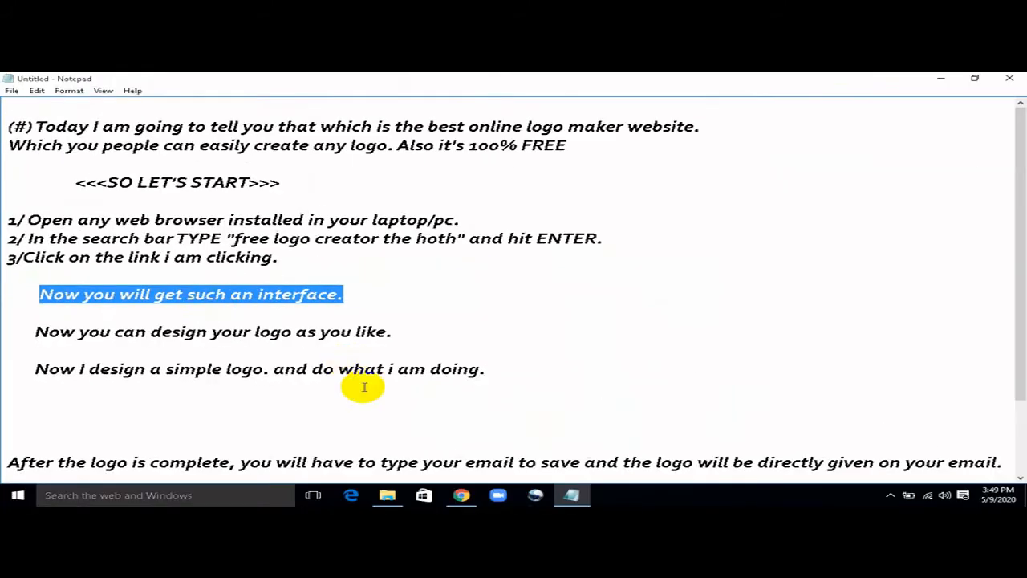
double_click(64, 336)
key(shift+End)
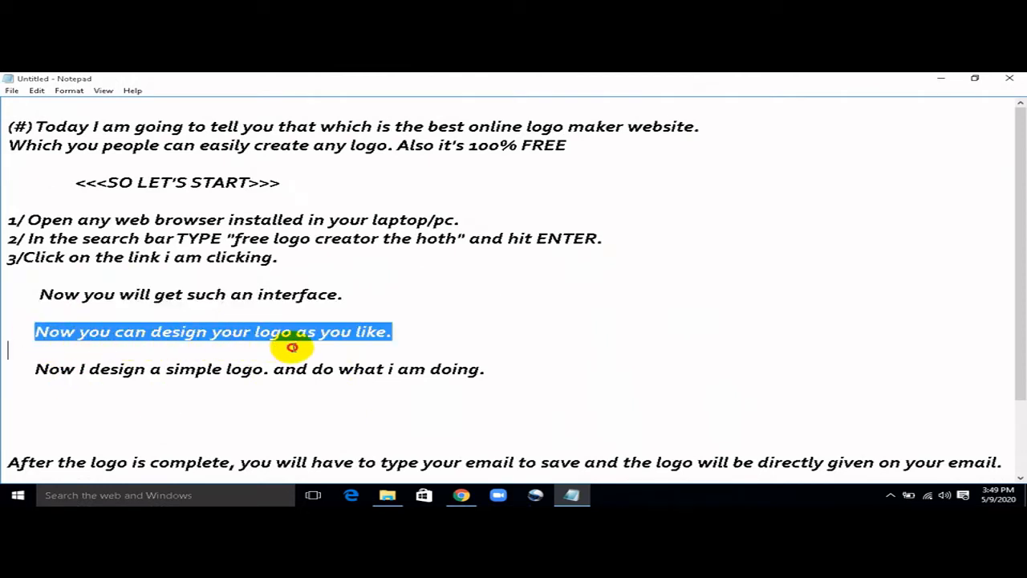
drag(345, 345, 443, 351)
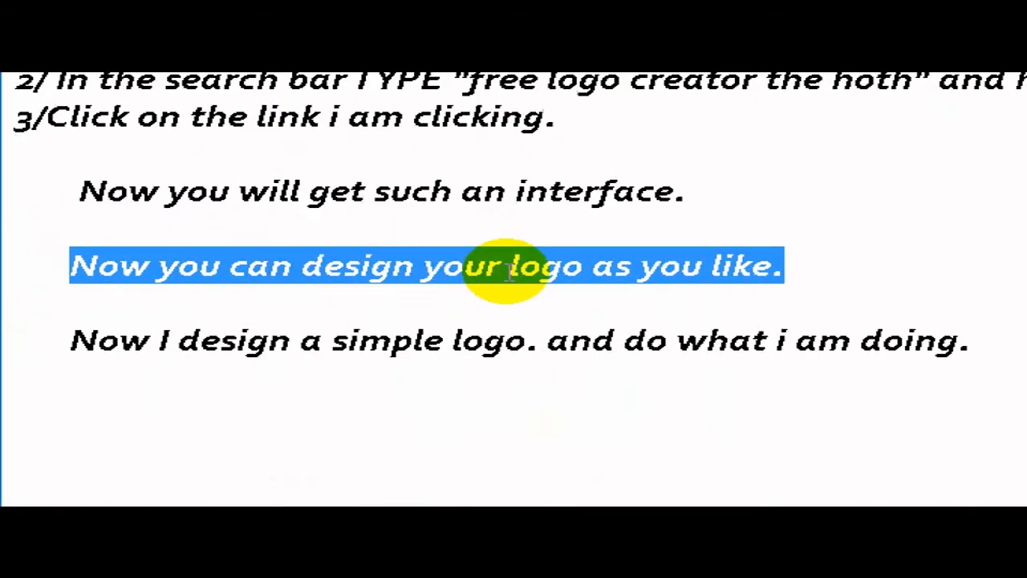
drag(100, 339, 285, 343)
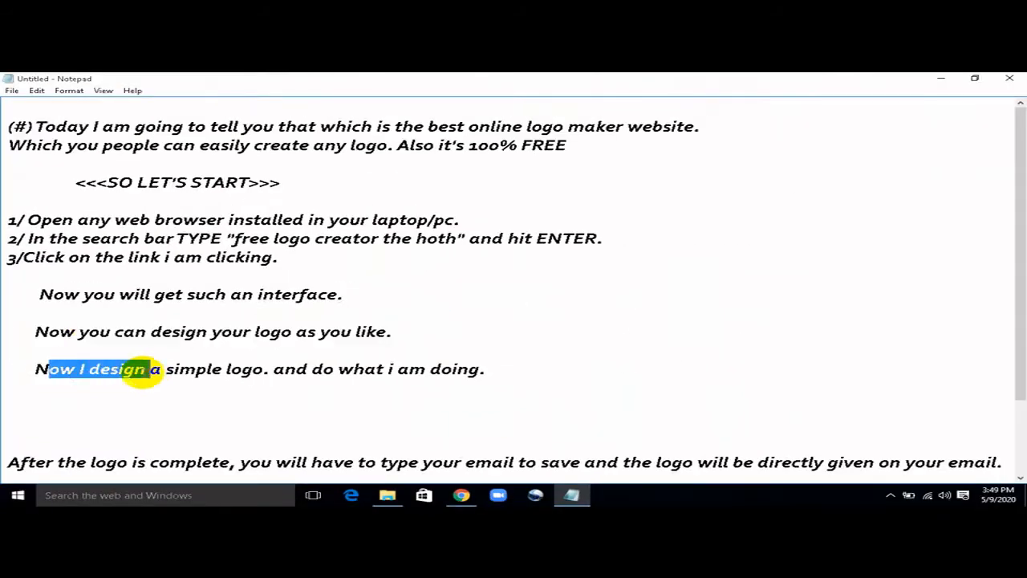
drag(24, 369, 466, 369)
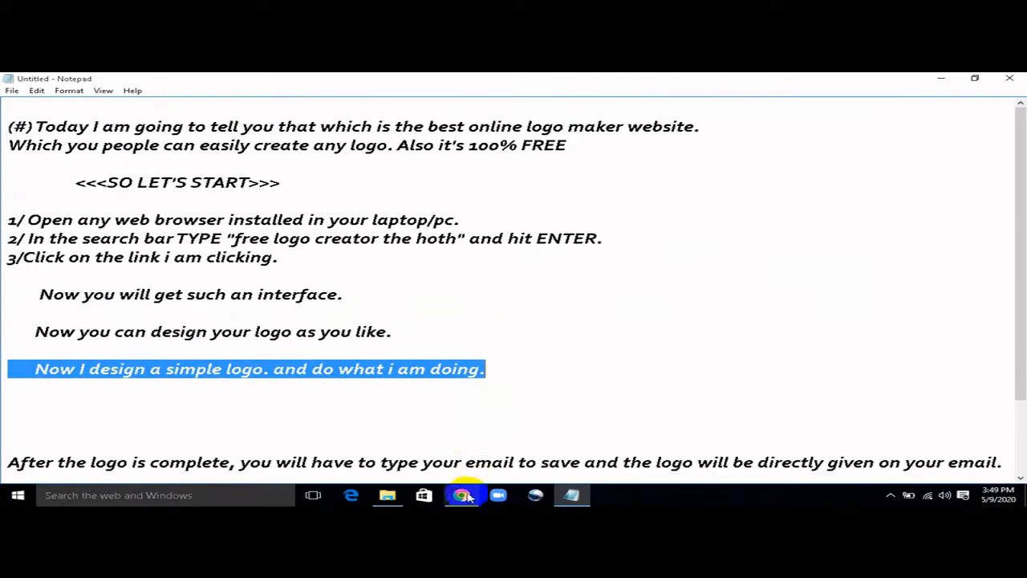
Switch to the logo maker in Chrome and delete the beer mugs symbol and the "YOUR LOGO TEXT" text from the canvas
click(465, 495)
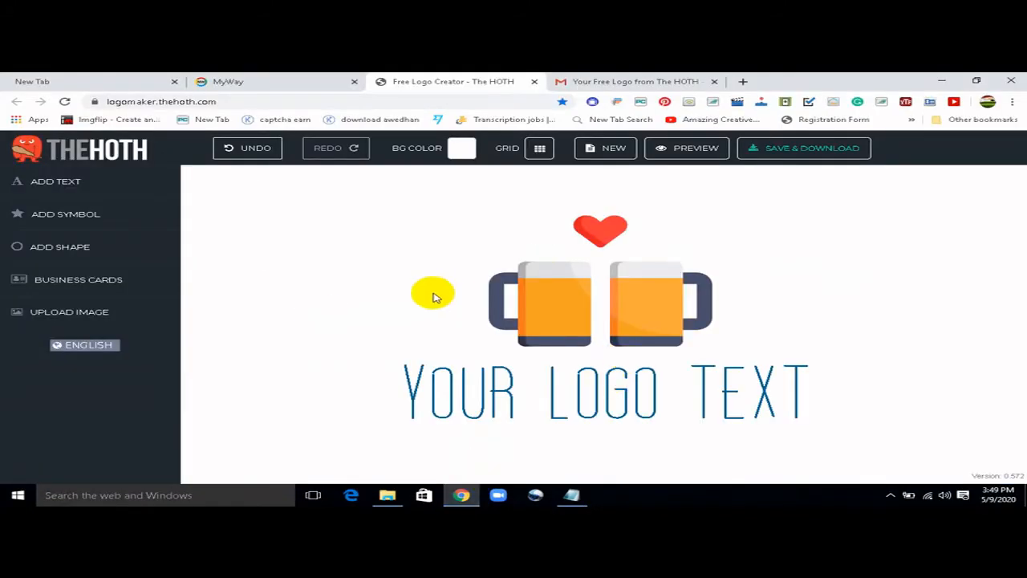
click(603, 298)
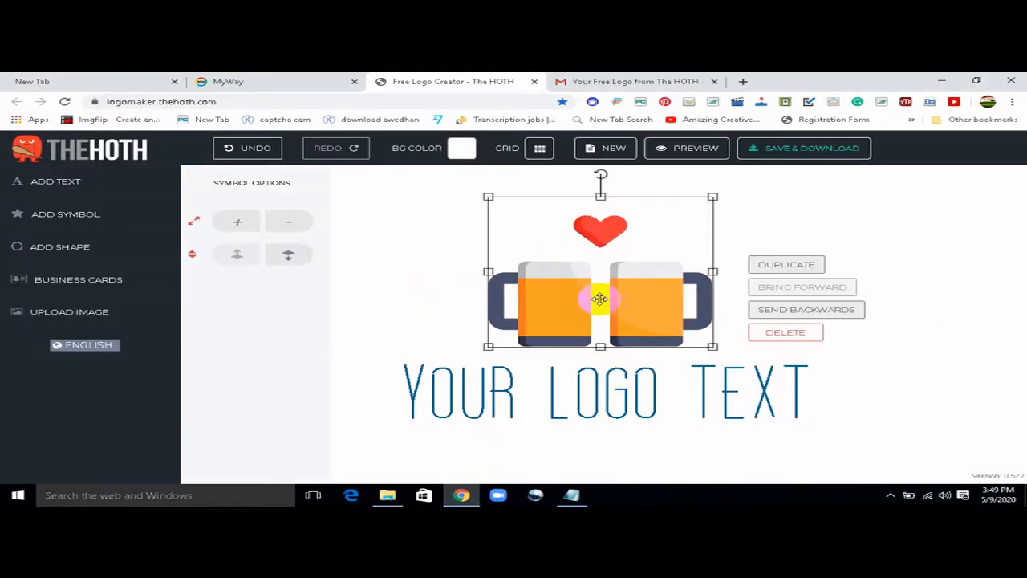
click(602, 376)
click(615, 306)
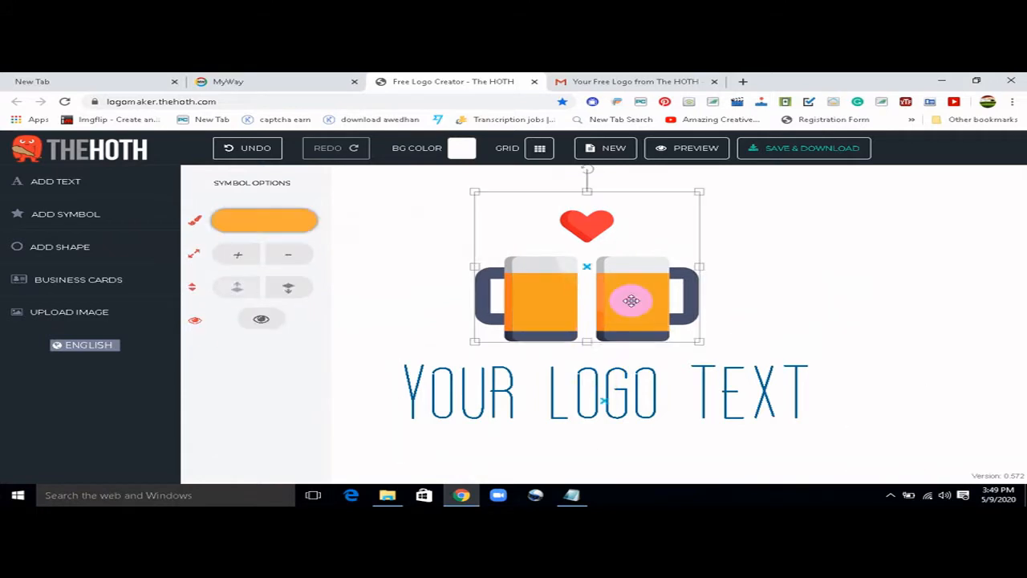
click(768, 328)
click(615, 395)
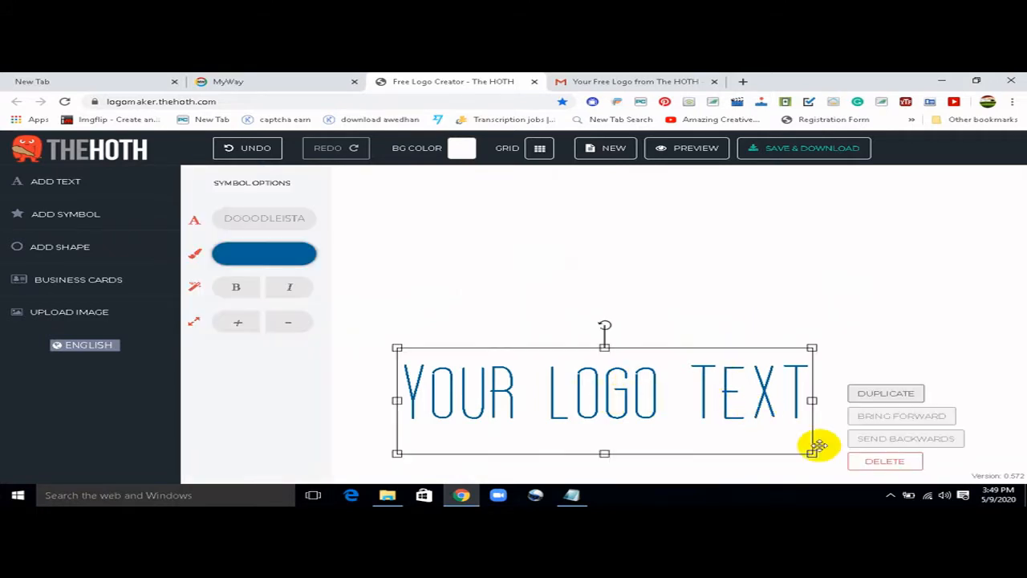
click(890, 463)
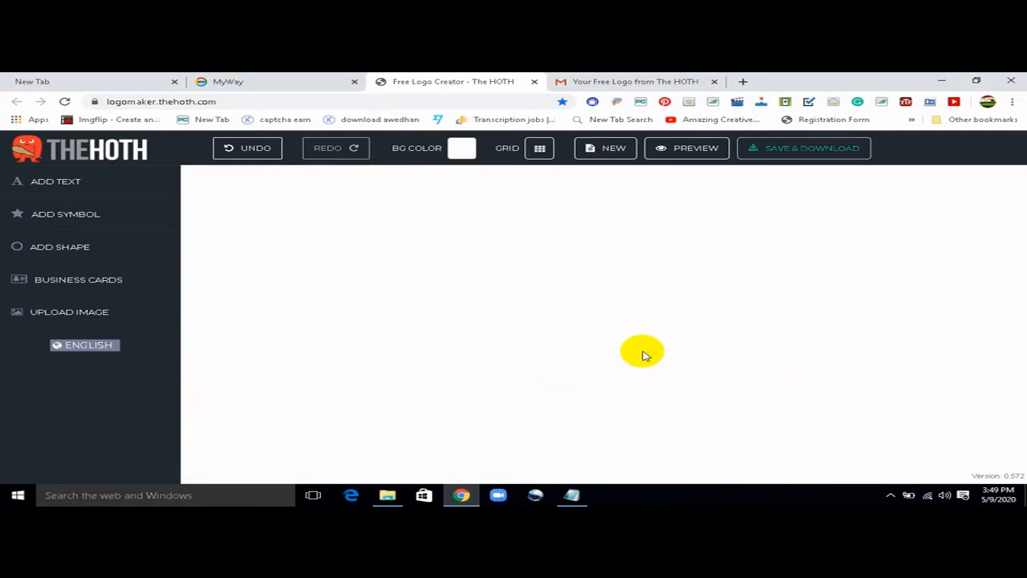
Browse the symbol library and add an orange ringing bell symbol to the canvas
click(75, 230)
click(89, 250)
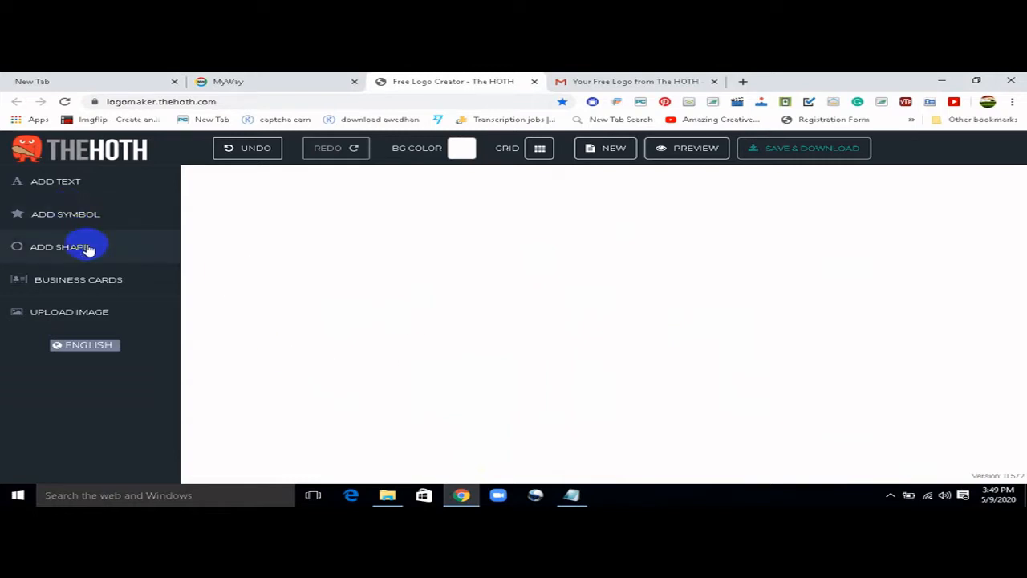
click(74, 224)
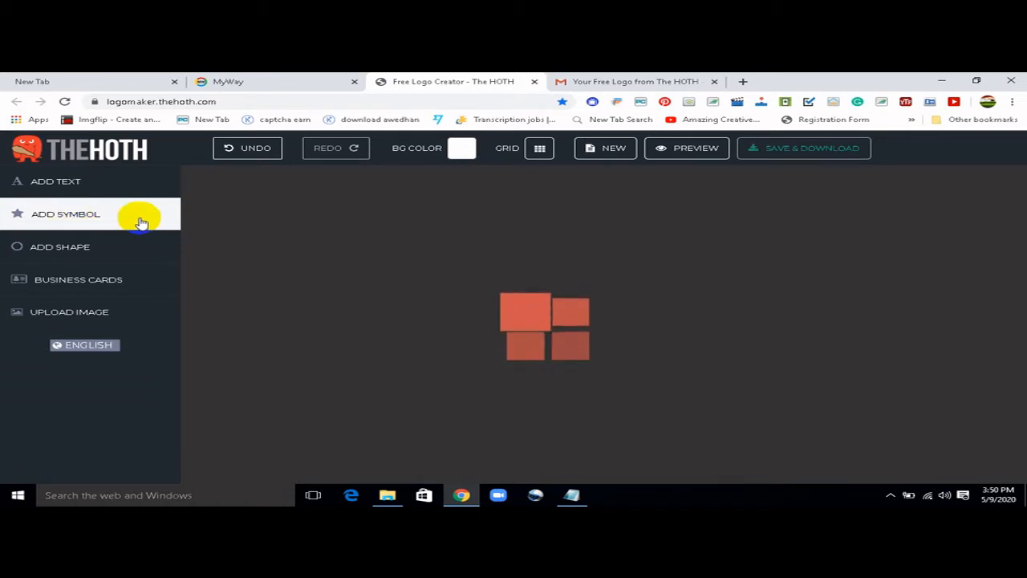
mouse_move(428, 223)
mouse_down()
mouse_move(429, 266)
mouse_move(468, 283)
mouse_move(446, 285)
mouse_up()
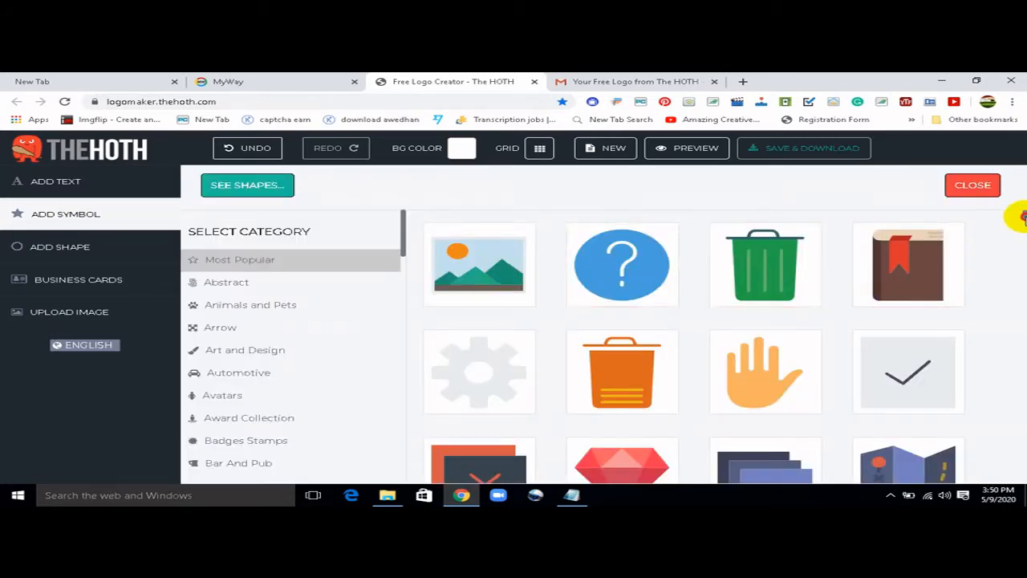
mouse_move(1020, 217)
mouse_down()
mouse_move(1016, 321)
mouse_move(1005, 273)
mouse_move(1010, 224)
mouse_up()
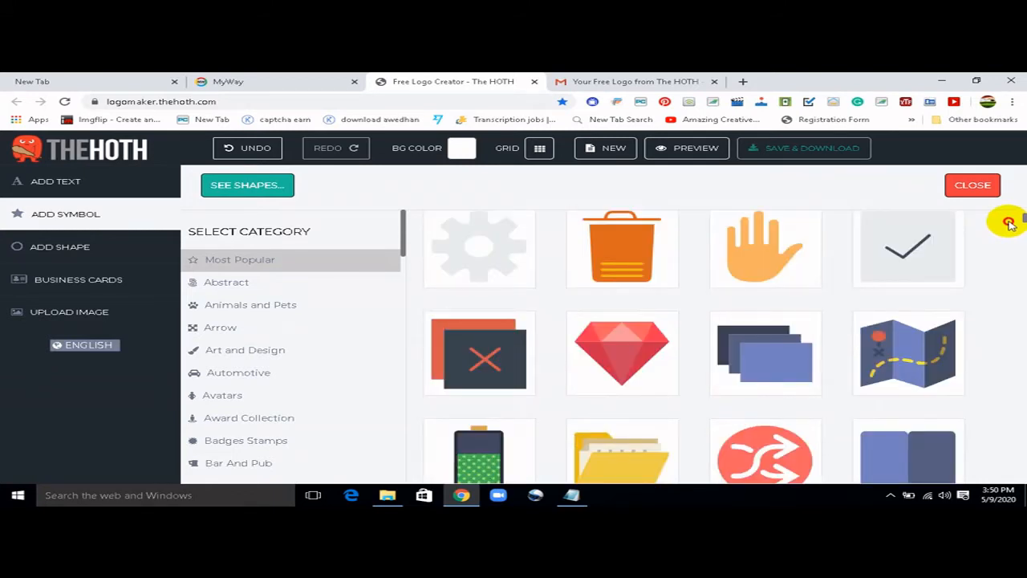
scroll(1009, 225, down, 1)
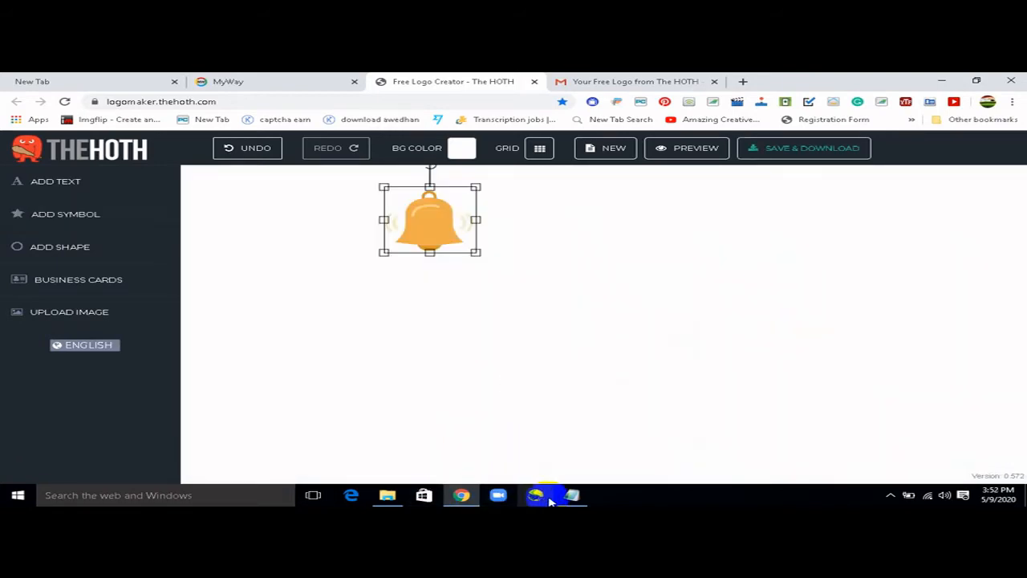
Check the "pickup any symbol" note in Notepad, then move the bell symbol toward the upper middle of the logo canvas and enlarge it
click(571, 495)
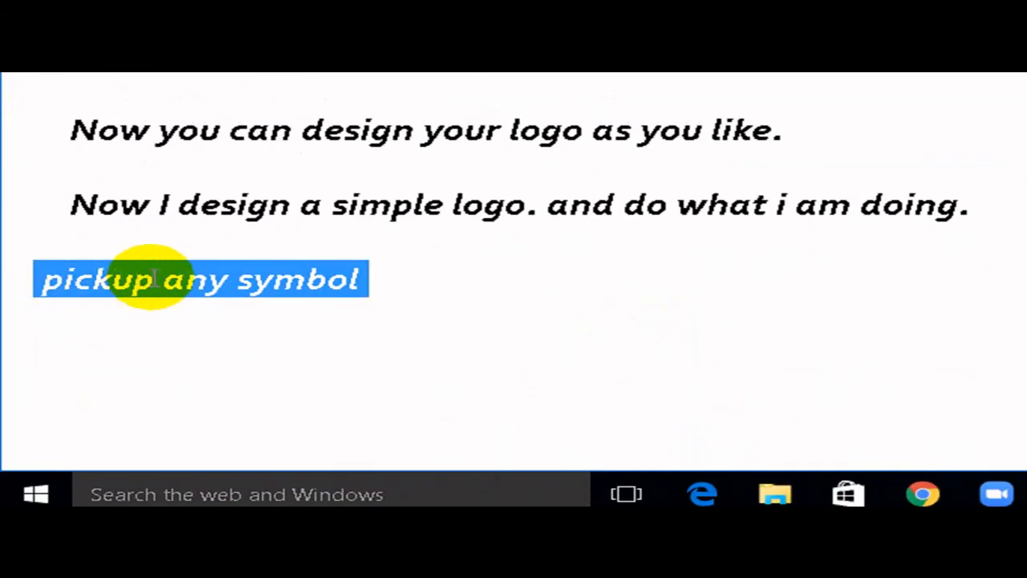
click(462, 492)
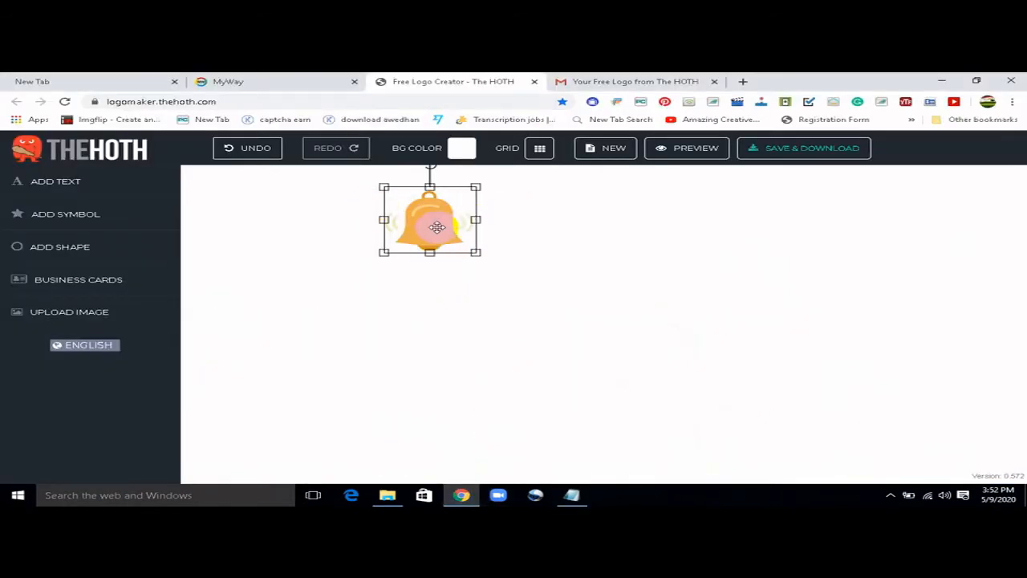
drag(437, 227, 615, 283)
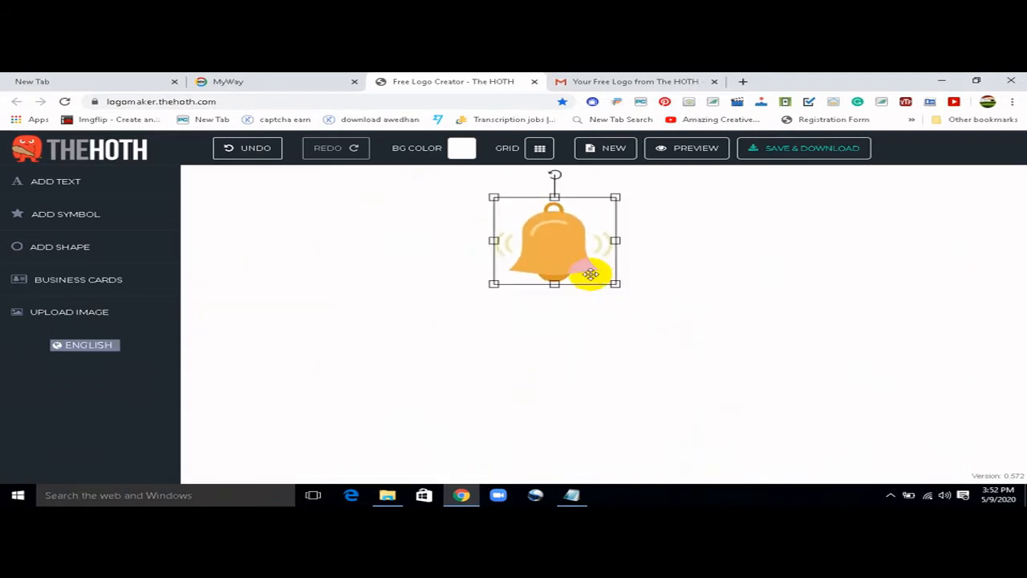
Recolor the bell's orange body red (#eb2a2a)
click(545, 241)
click(310, 222)
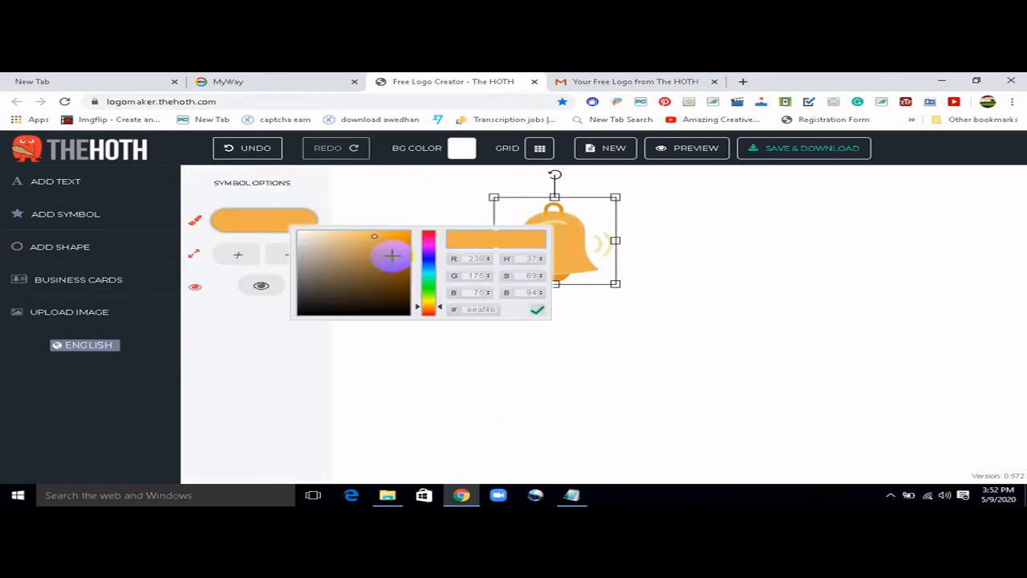
drag(426, 240, 430, 324)
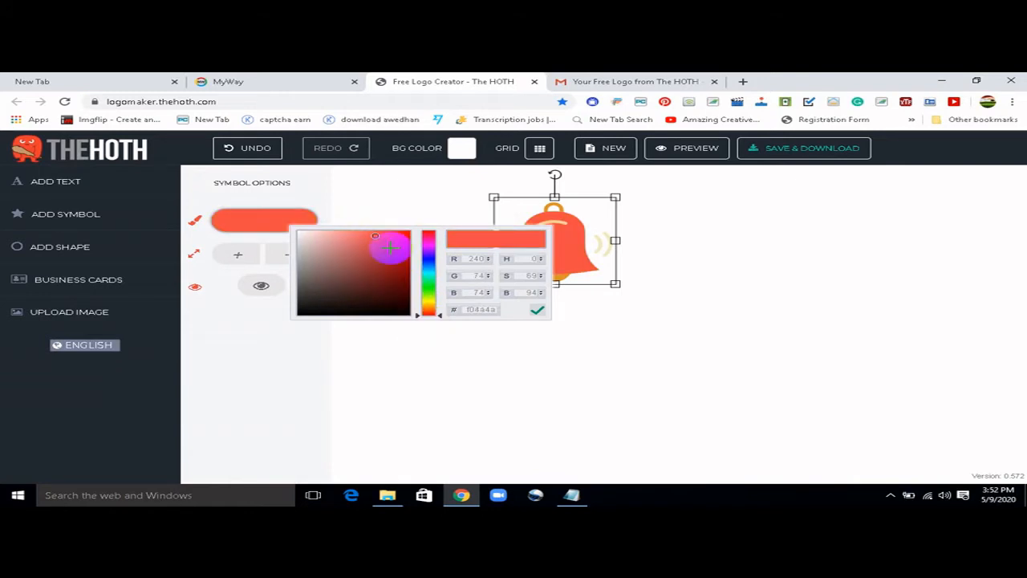
drag(390, 247, 389, 237)
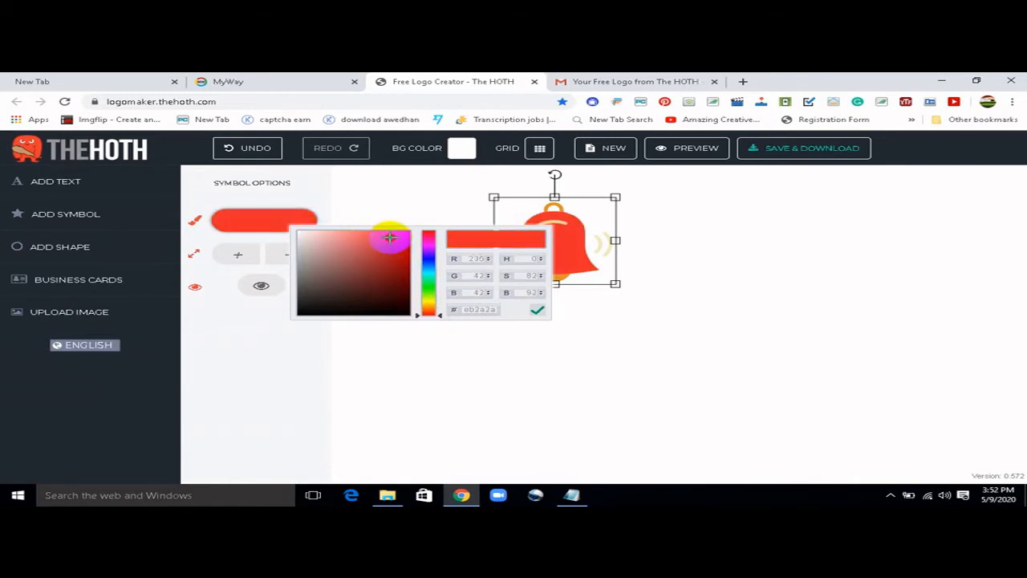
click(535, 311)
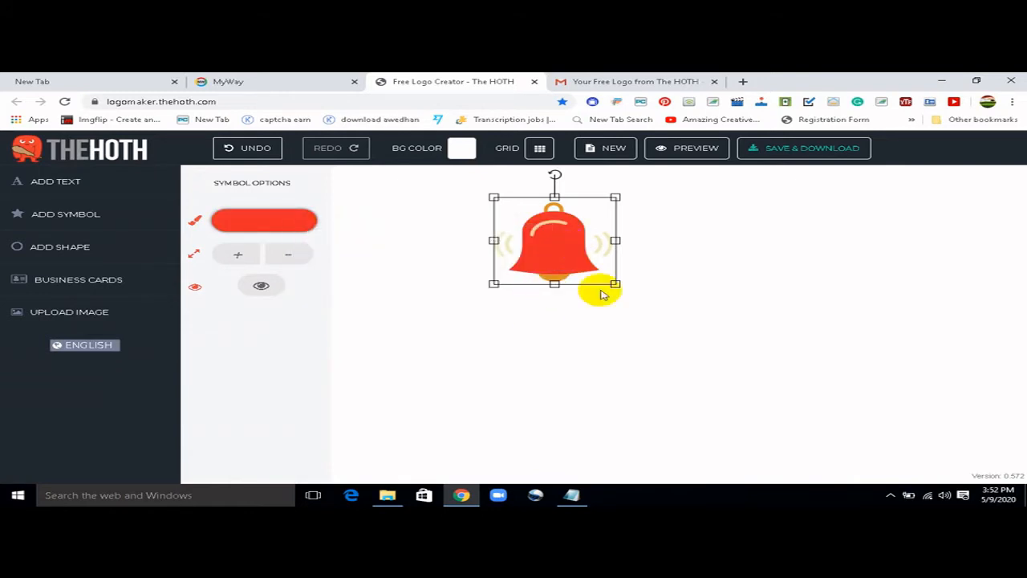
Enlarge the bell symbol and recolor the ring on top of it blue (#2880de)
drag(614, 284, 679, 367)
click(637, 222)
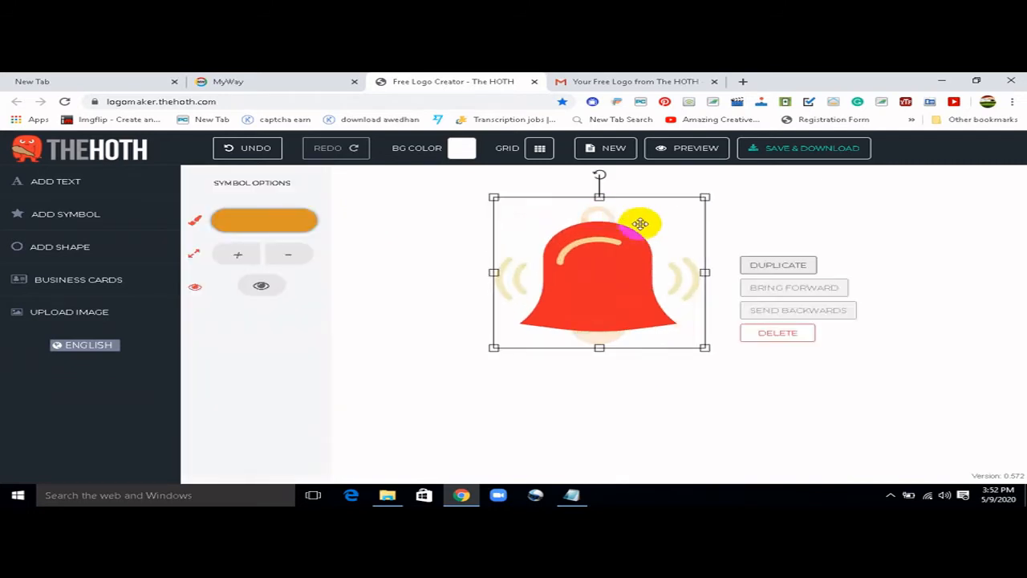
click(284, 213)
mouse_move(417, 233)
mouse_down()
mouse_move(417, 223)
mouse_move(418, 253)
mouse_up()
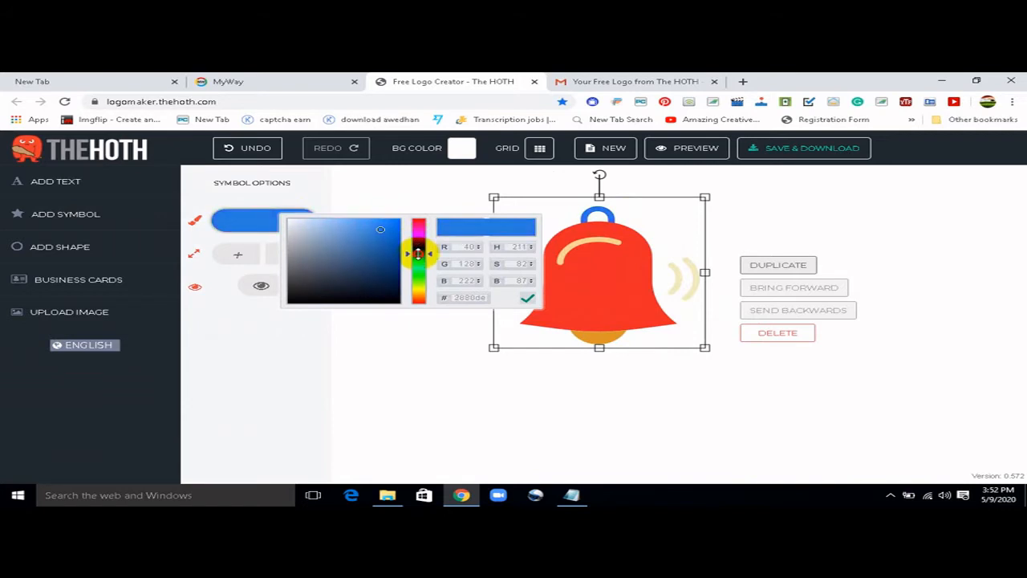
click(528, 301)
Recolor the clapper beneath the bell violet-blue (#4c28de)
click(593, 341)
click(308, 220)
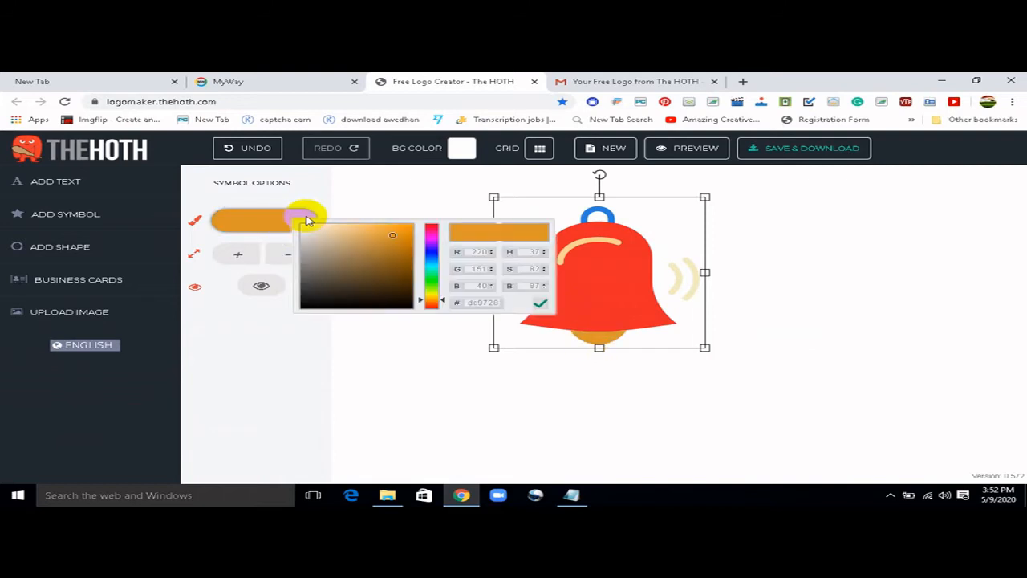
mouse_move(431, 233)
mouse_down()
mouse_move(433, 276)
mouse_move(433, 240)
mouse_move(434, 250)
mouse_up()
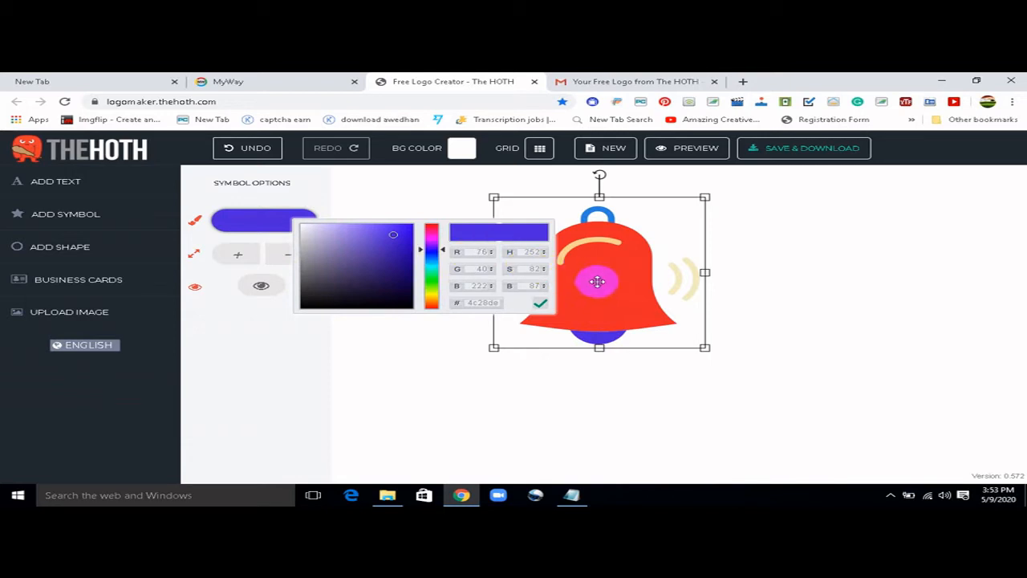
click(541, 303)
Recolor the curved highlight on the bell's body light green (#b4fc8f)
click(586, 244)
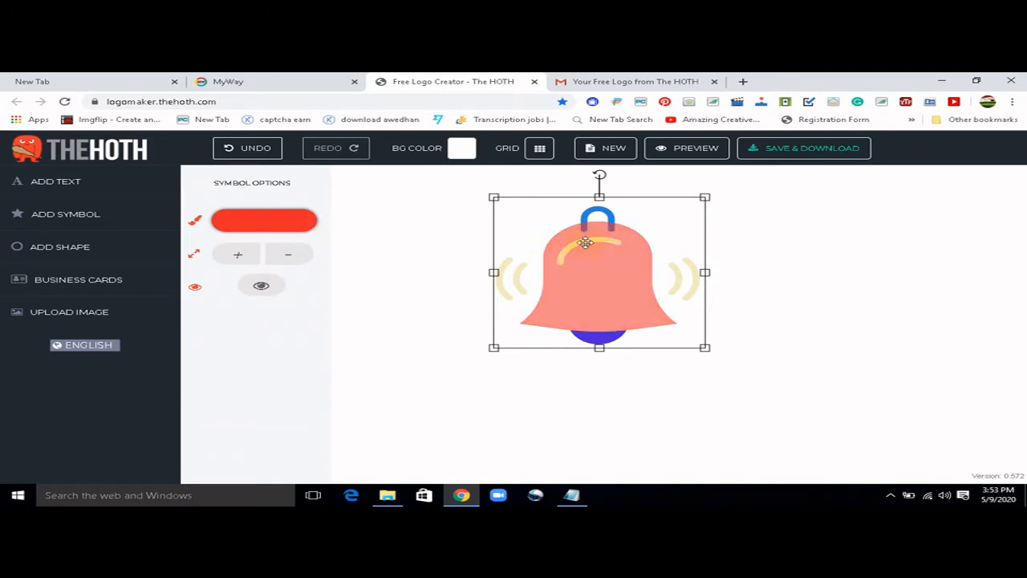
click(582, 244)
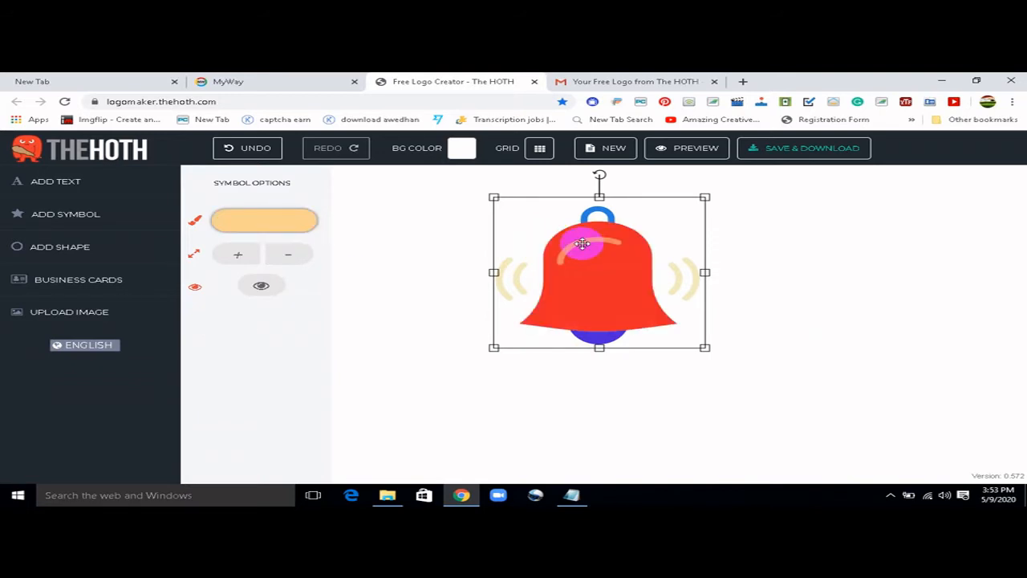
click(279, 222)
drag(429, 240, 418, 295)
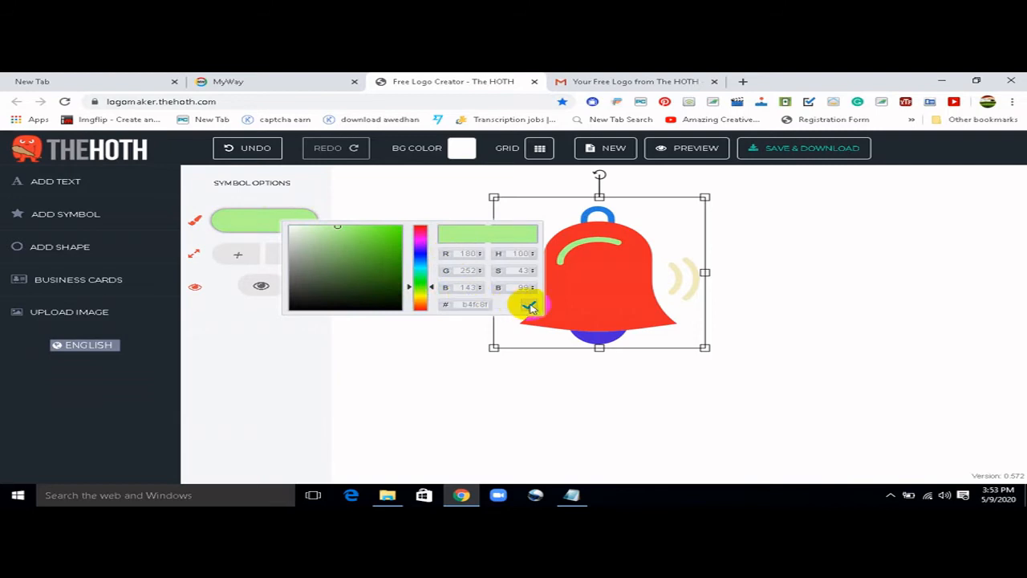
click(528, 304)
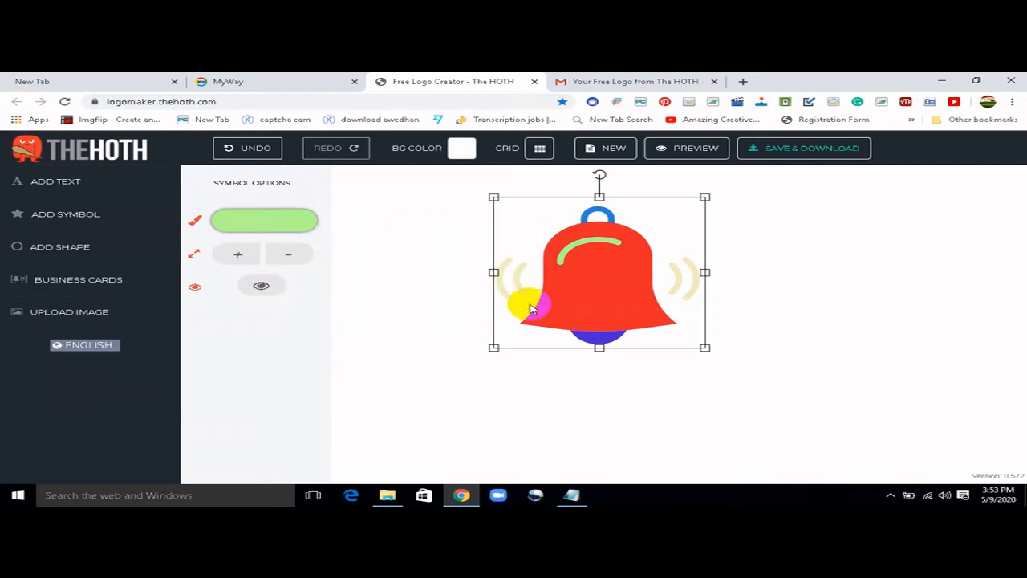
Recolor the pale sound waves beside the bell a stronger golden yellow
click(291, 228)
click(405, 246)
click(381, 241)
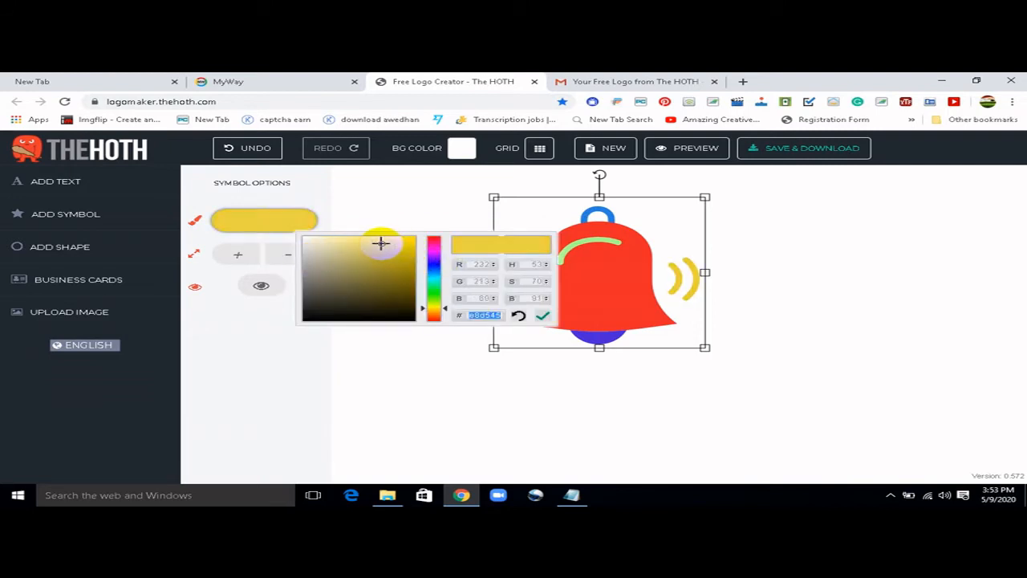
click(542, 316)
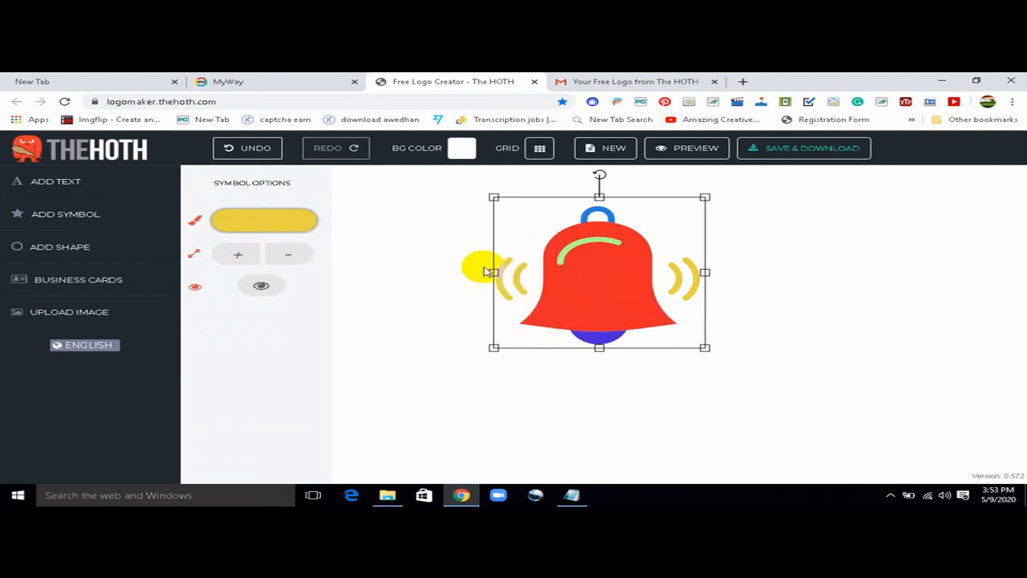
Shrink the bell symbol, shift it to the upper middle of the canvas and deselect it
drag(495, 196, 557, 238)
drag(626, 282, 565, 250)
click(757, 248)
Add a text element, place it directly below the bell and replace its wording with "SUBSCRIBE"
click(88, 187)
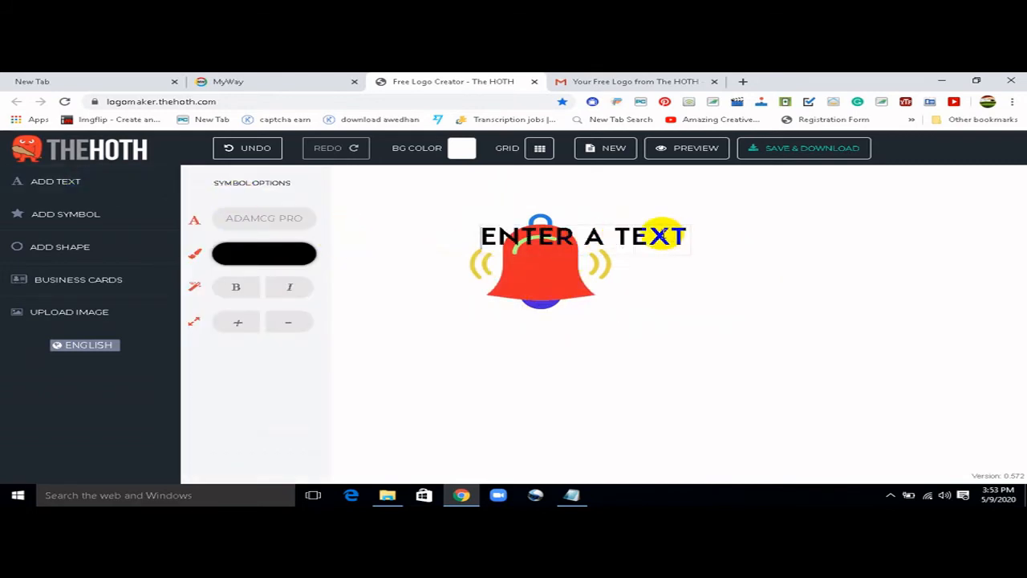
drag(666, 234, 617, 328)
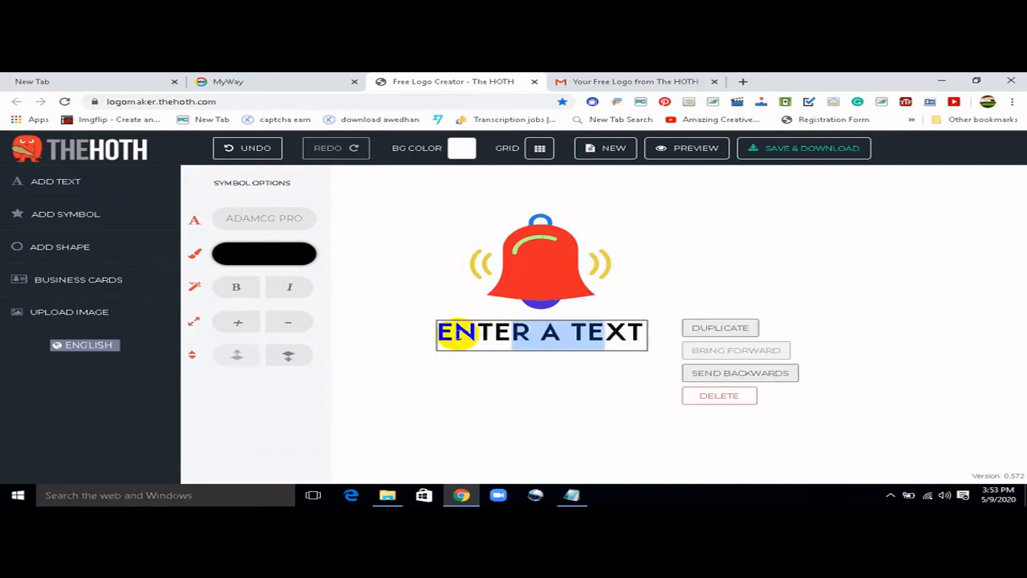
click(429, 332)
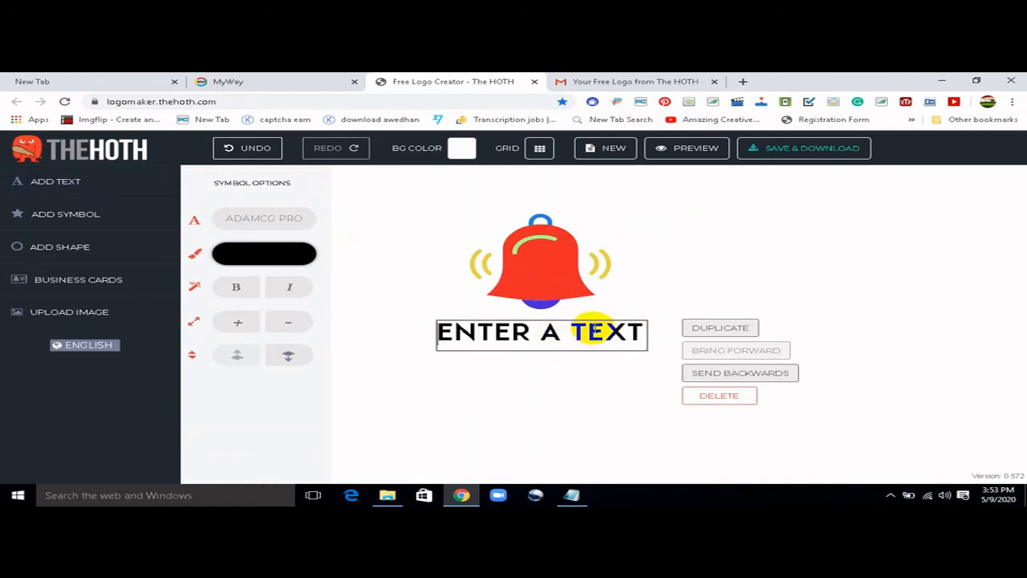
double_click(642, 333)
key(BackSpace)
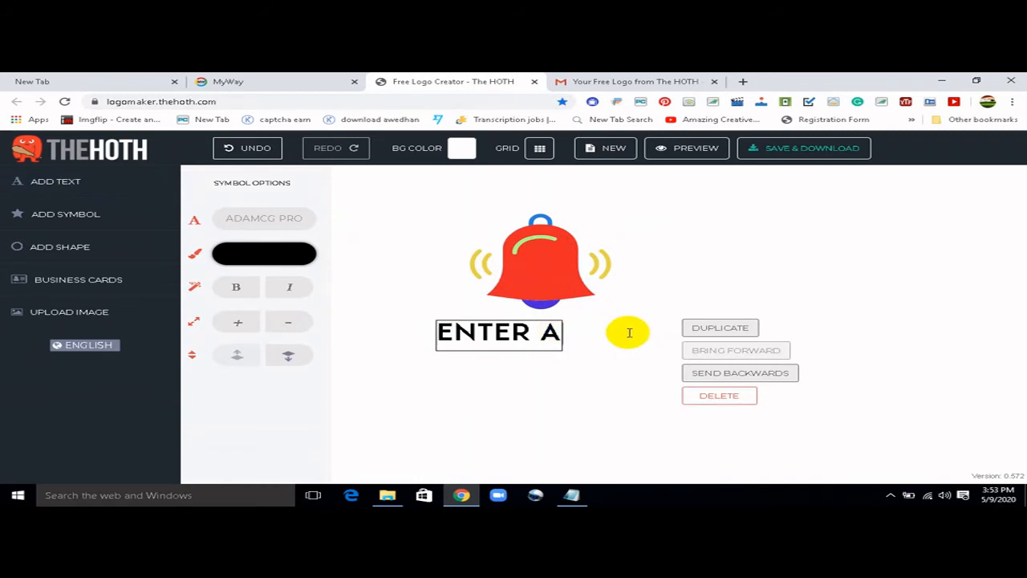
key(BackSpace)
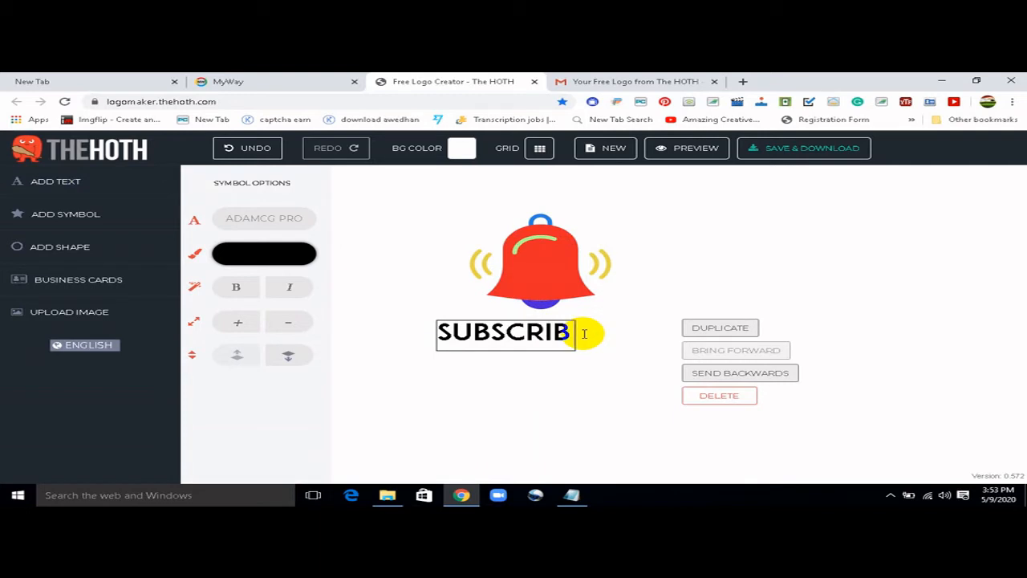
Open the color selection for the "SUBSCRIBE" text
click(290, 254)
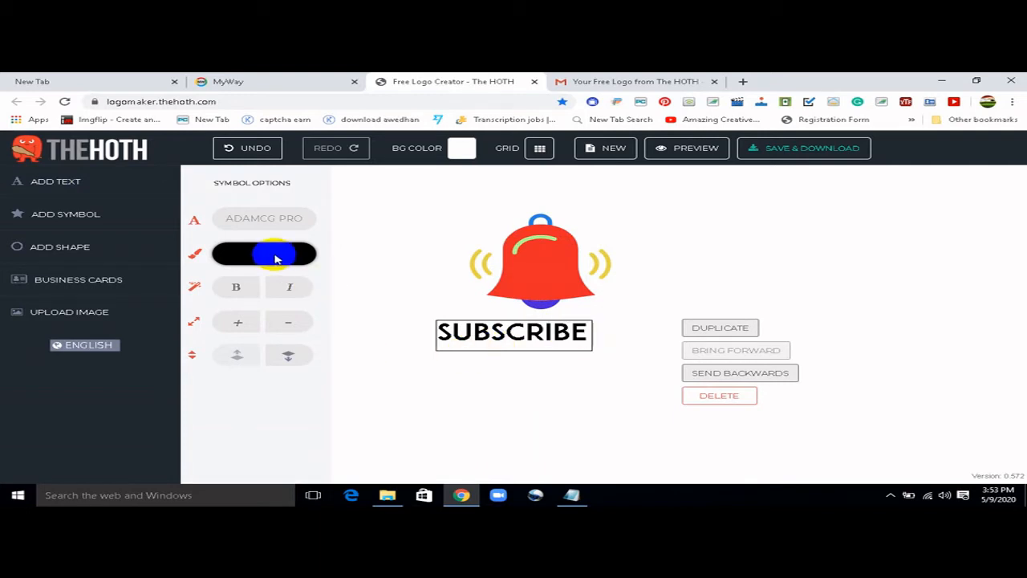